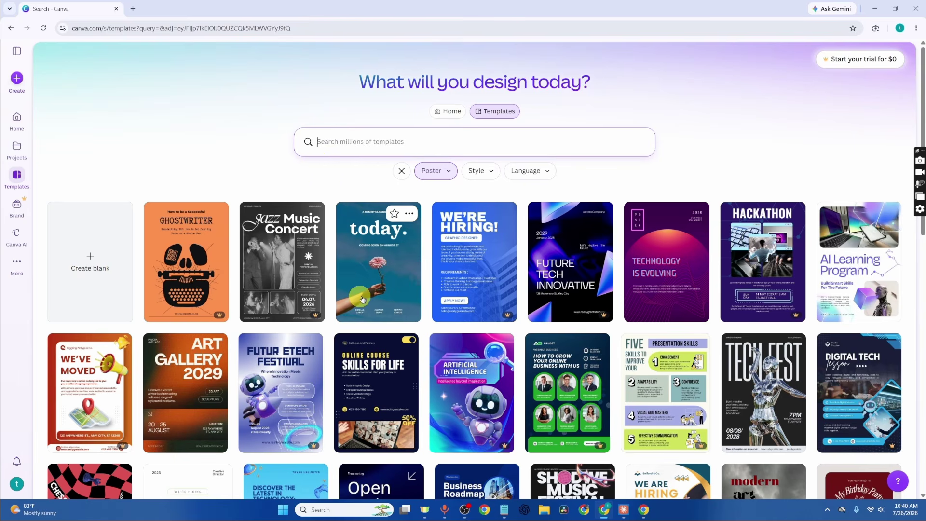
Search the poster templates for "concert" and open the Red and White Modern Talent Show Poster for customizing.
{"action": "scroll", "coordinate": [364, 300], "scroll_direction": "down", "scroll_amount": 1}
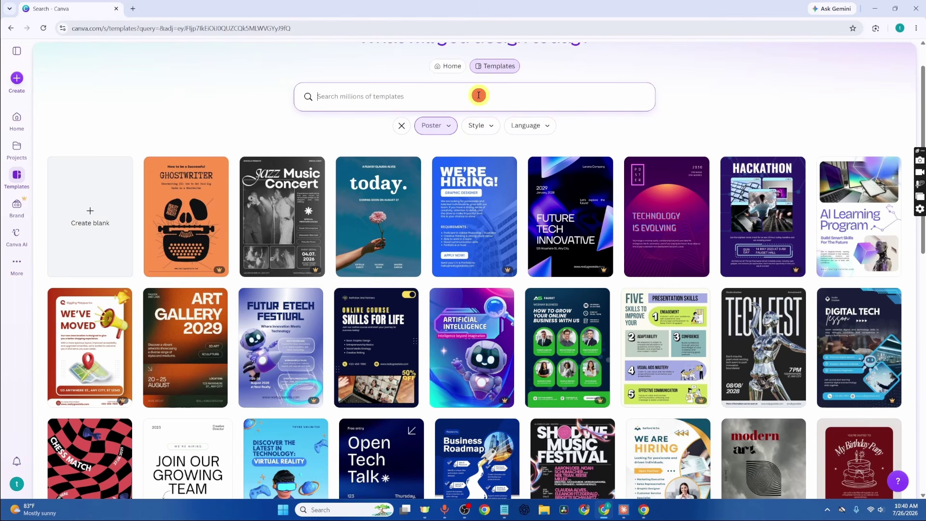
{"action": "type", "text": "concert"}
{"action": "key", "text": "Return"}
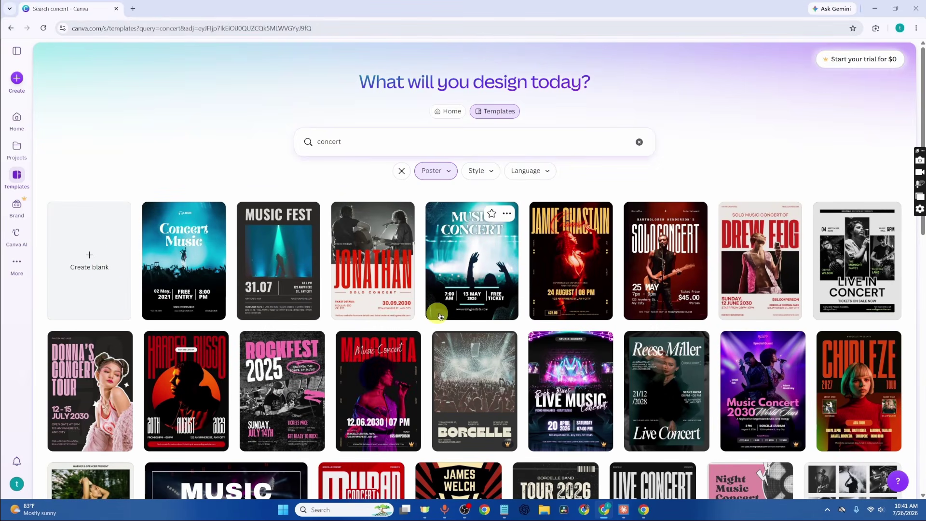
{"action": "scroll", "coordinate": [437, 317], "scroll_direction": "down", "scroll_amount": 8}
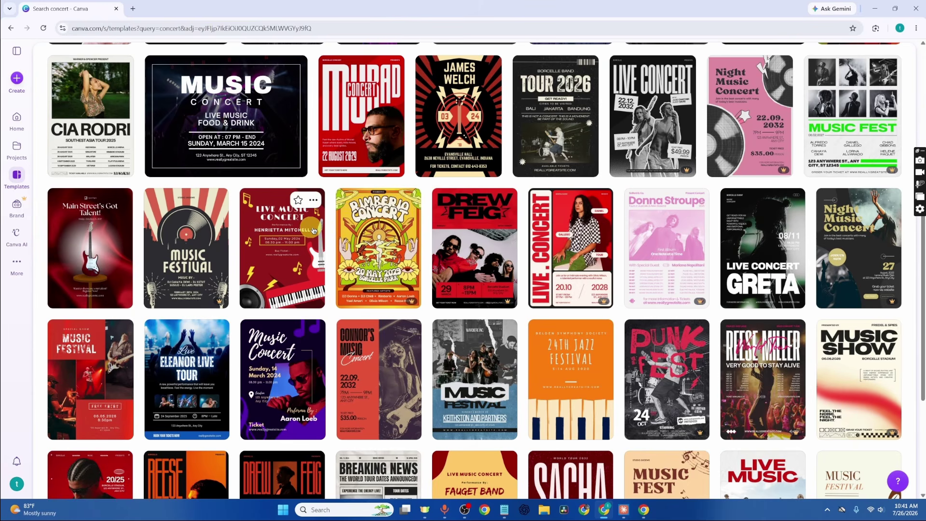
{"action": "left_click", "coordinate": [94, 243]}
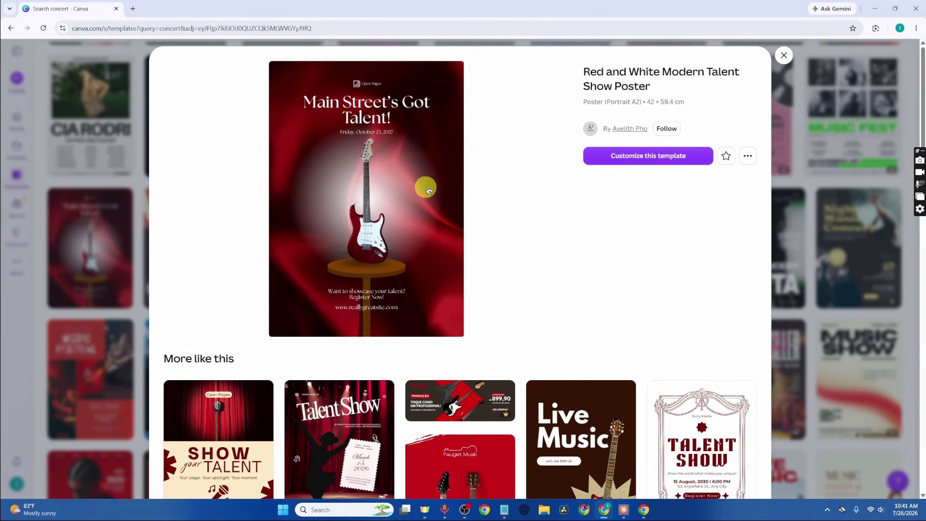
{"action": "left_click", "coordinate": [624, 158]}
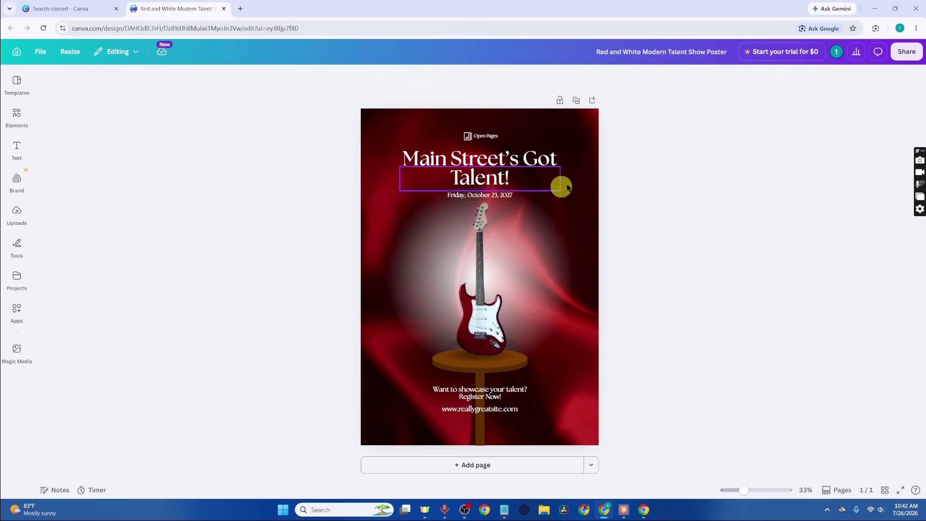
Replace the first line of the poster title with "GuideRealm got".
{"action": "double_click", "coordinate": [492, 162]}
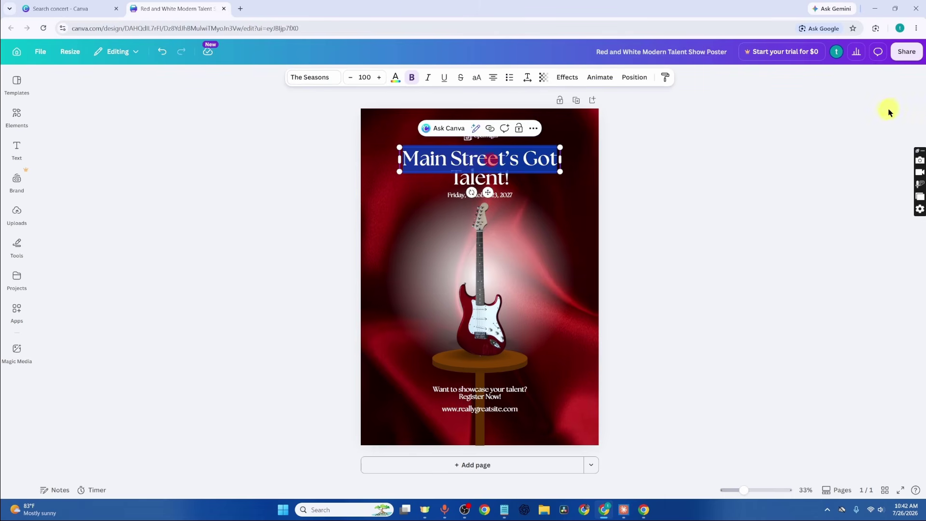
{"action": "type", "text": "G"}
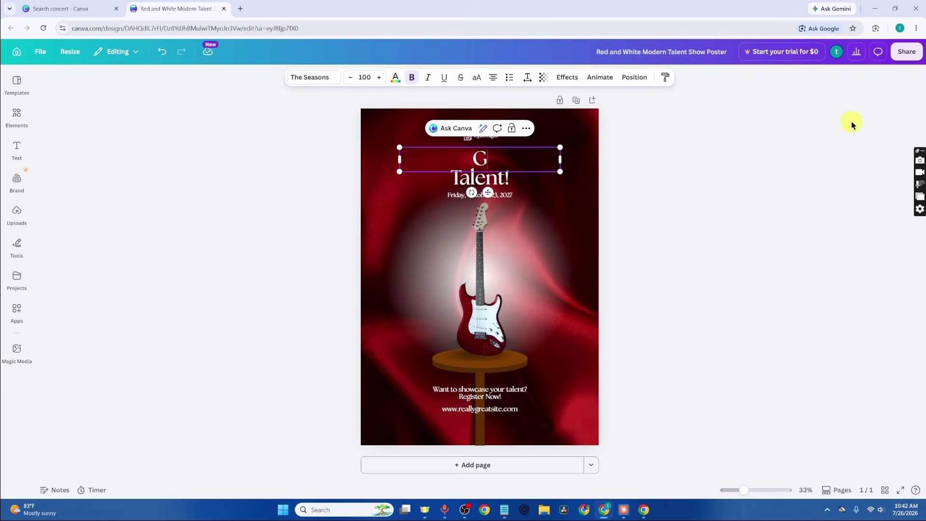
{"action": "type", "text": "uideRealm got"}
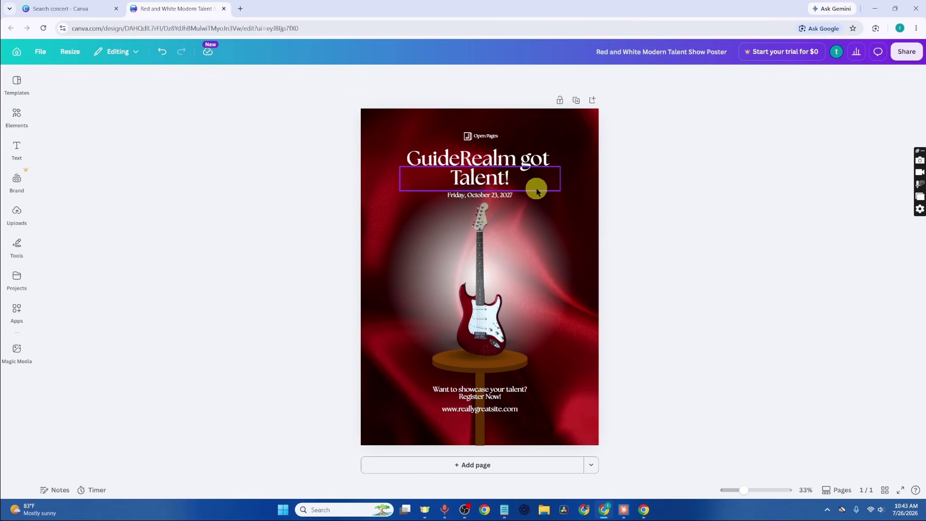
Change the year in the date line below the title to 2026.
{"action": "left_click", "coordinate": [499, 195]}
{"action": "key", "text": "BackSpace"}
{"action": "type", "text": "6"}
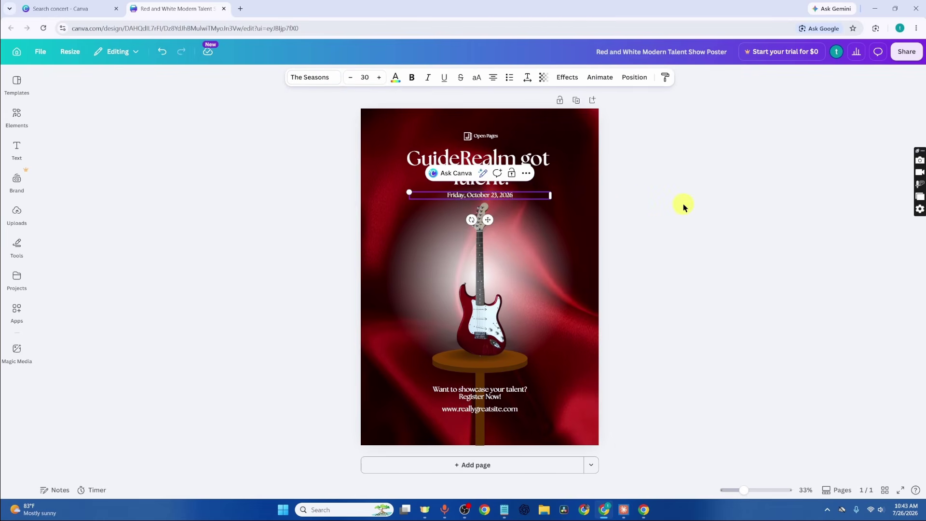
{"action": "left_click", "coordinate": [683, 204]}
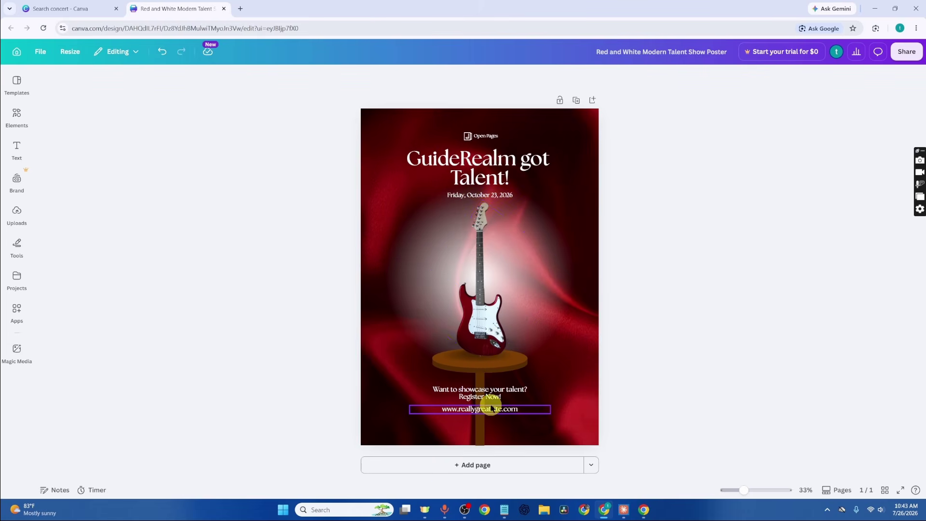
Recolor the tabletop under the guitar to the default solid red.
{"action": "left_click", "coordinate": [504, 366]}
{"action": "left_click", "coordinate": [504, 363]}
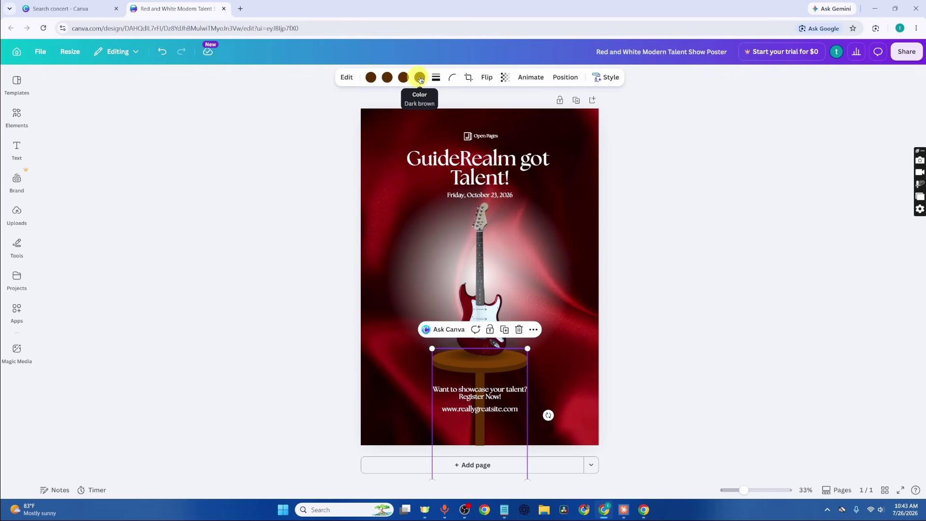
{"action": "left_click", "coordinate": [420, 78]}
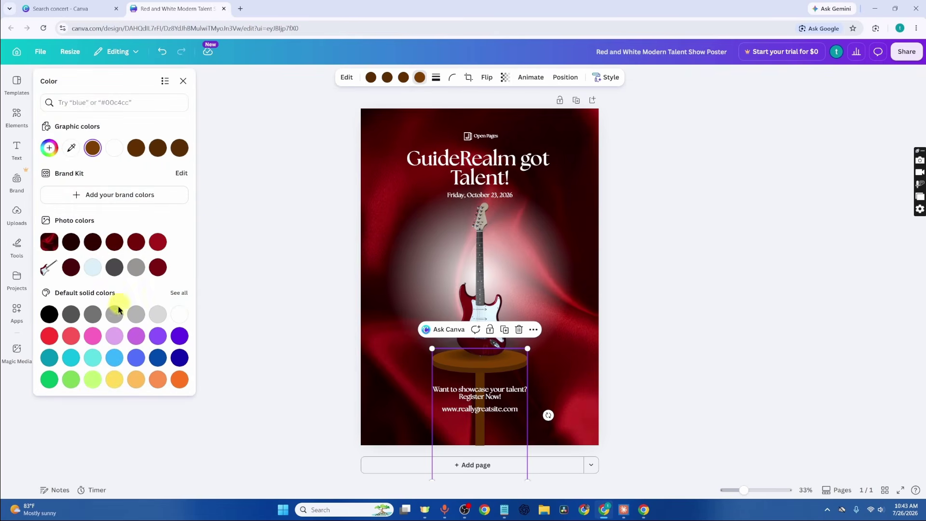
{"action": "left_click", "coordinate": [49, 336]}
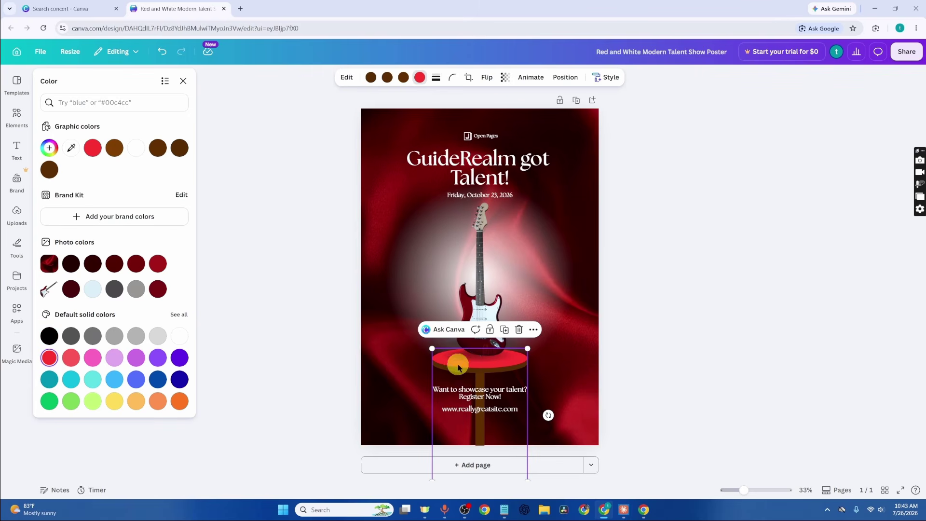
{"action": "left_click", "coordinate": [208, 294]}
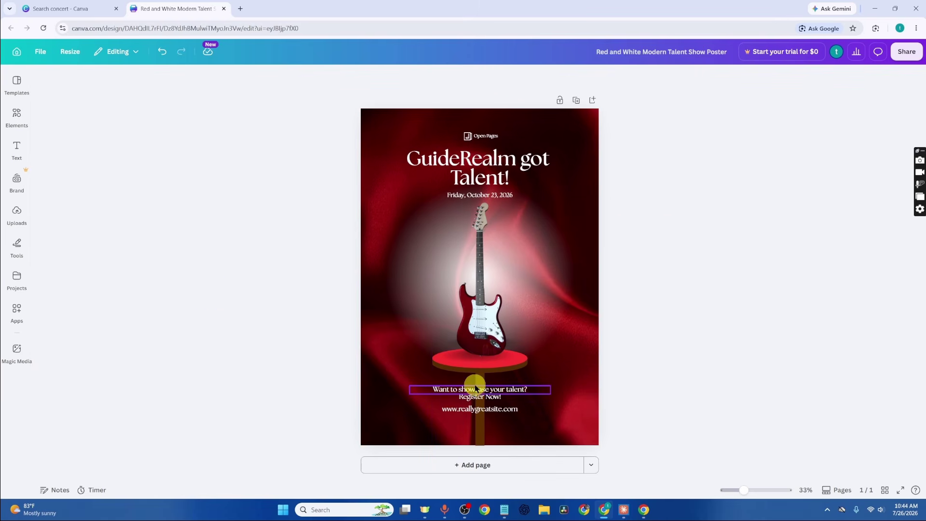
Replace the small "Open Pages" text above the title with "Subscribe".
{"action": "left_click", "coordinate": [486, 137]}
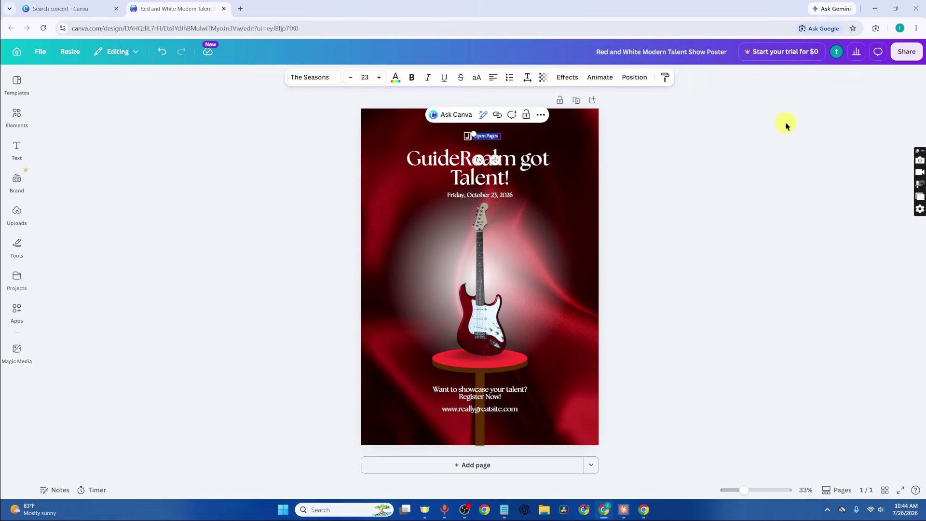
{"action": "type", "text": "Bub"}
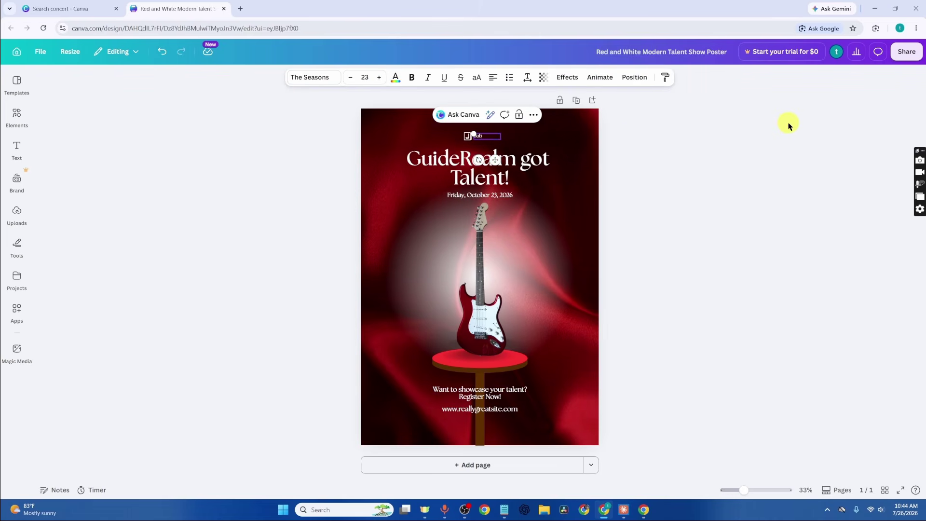
{"action": "type", "text": "scribe"}
{"action": "left_click", "coordinate": [789, 126]}
Enlarge the music-note icon above the title and place it to the left of the guitar's neck.
{"action": "left_click", "coordinate": [466, 136]}
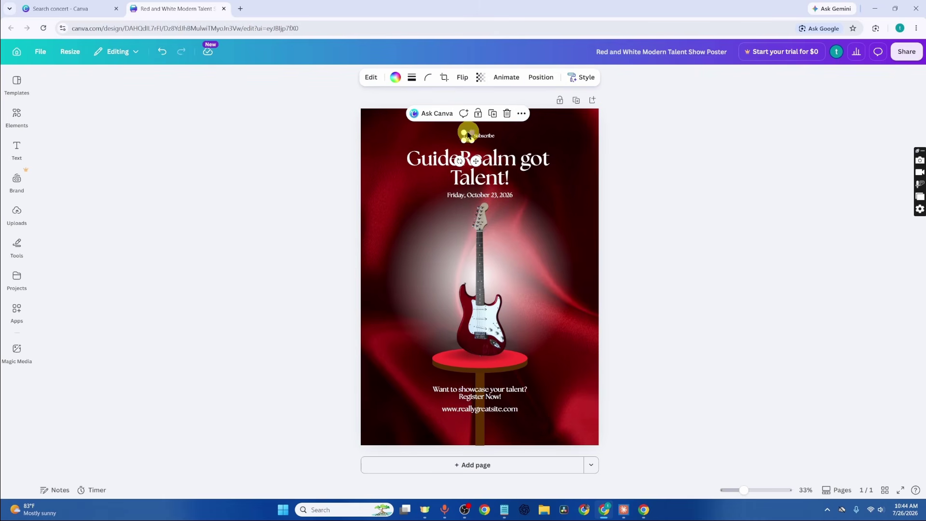
{"action": "left_click", "coordinate": [709, 176]}
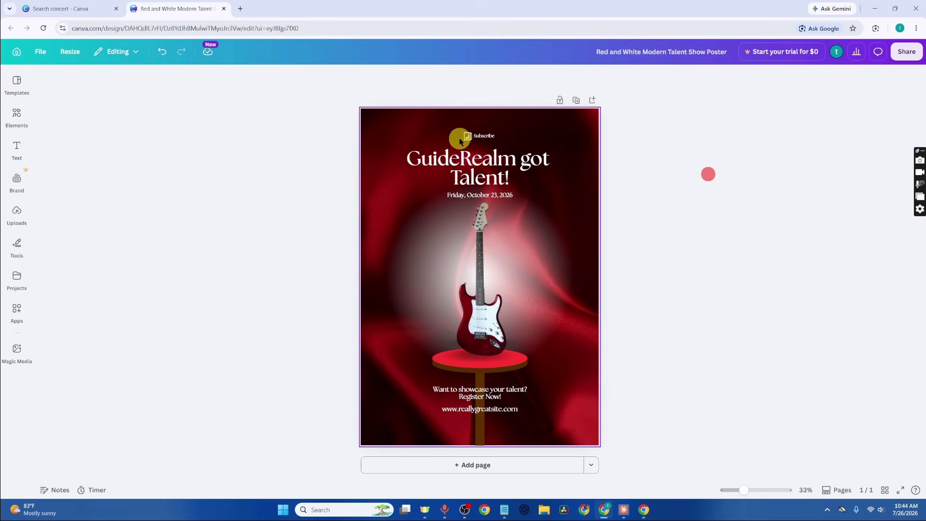
{"action": "left_click", "coordinate": [469, 139]}
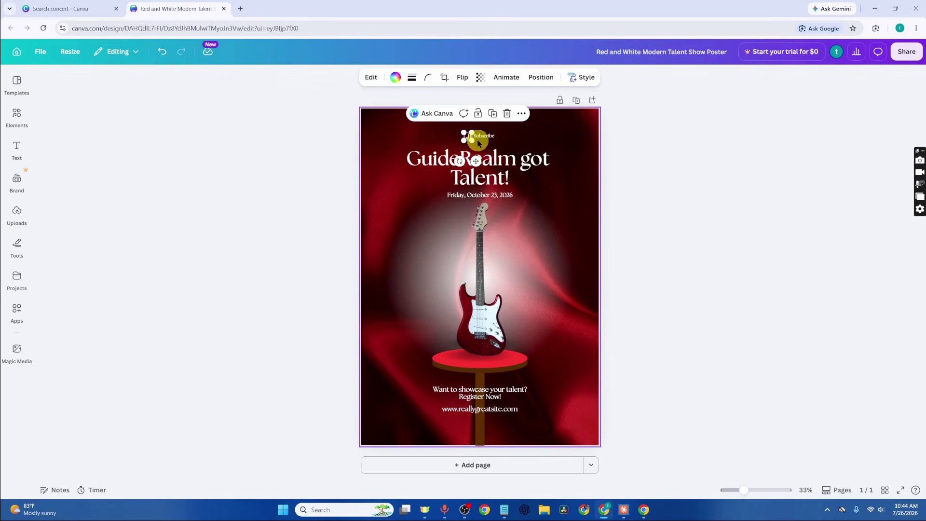
{"action": "left_click_drag", "start_coordinate": [473, 140], "coordinate": [419, 251]}
{"action": "left_click", "coordinate": [714, 230]}
{"action": "left_click", "coordinate": [418, 255]}
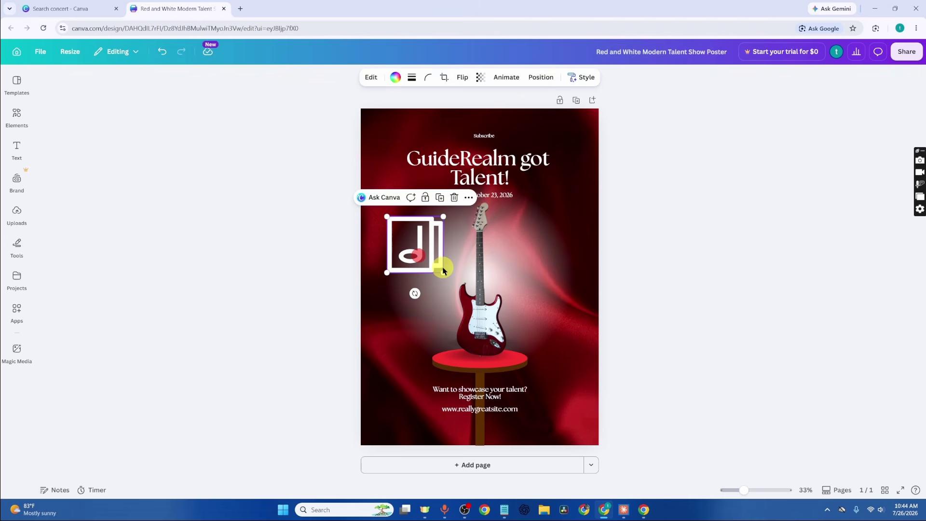
{"action": "left_click_drag", "start_coordinate": [444, 271], "coordinate": [430, 247]}
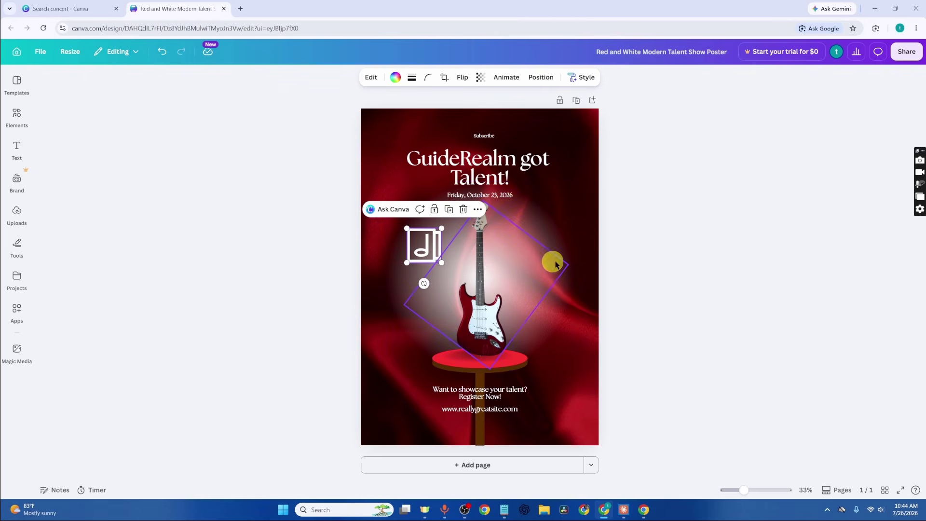
{"action": "left_click", "coordinate": [722, 217]}
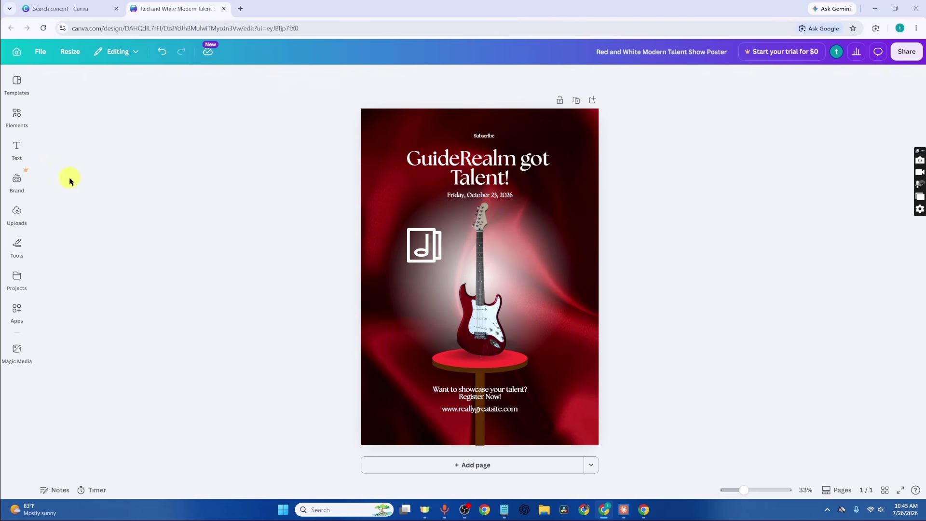
Add the uploaded GR logo, shrink it to about the music-note icon's size and place it right of the guitar's neck.
{"action": "left_click", "coordinate": [17, 211]}
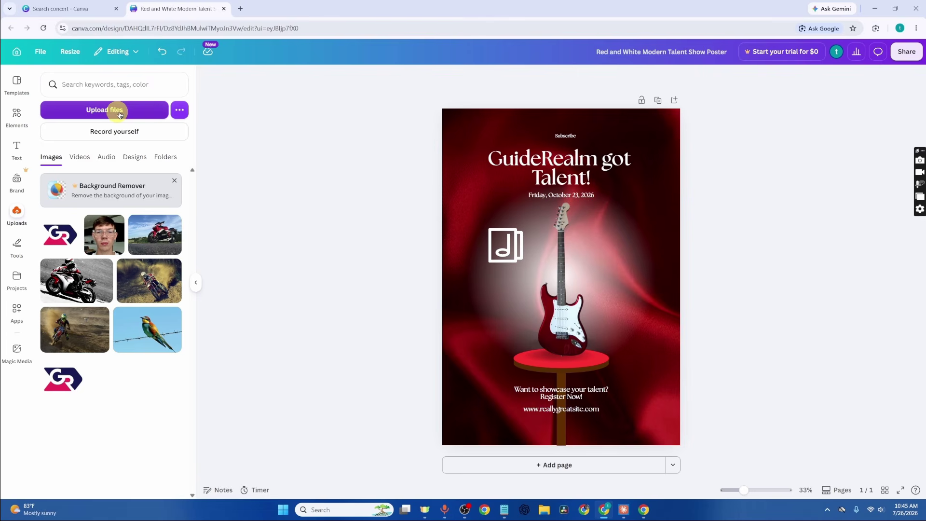
{"action": "left_click", "coordinate": [66, 235]}
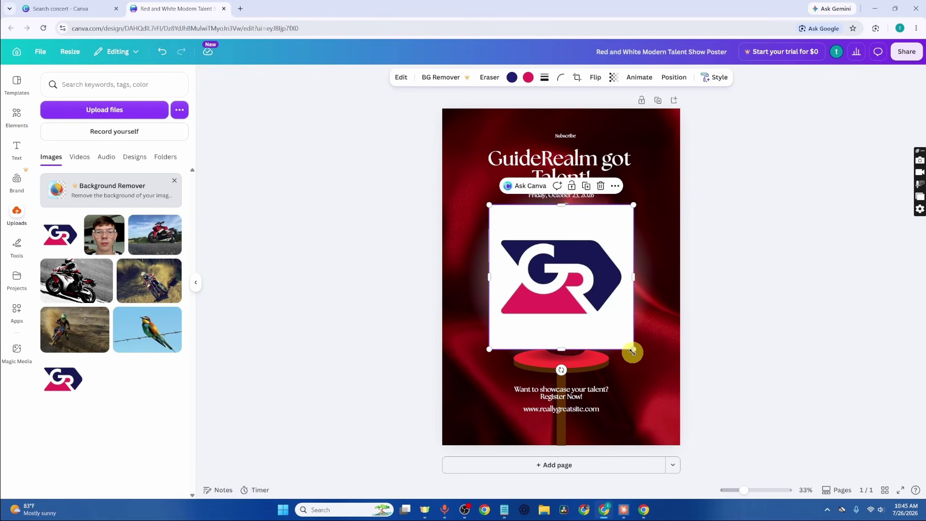
{"action": "left_click_drag", "start_coordinate": [632, 349], "coordinate": [629, 241]}
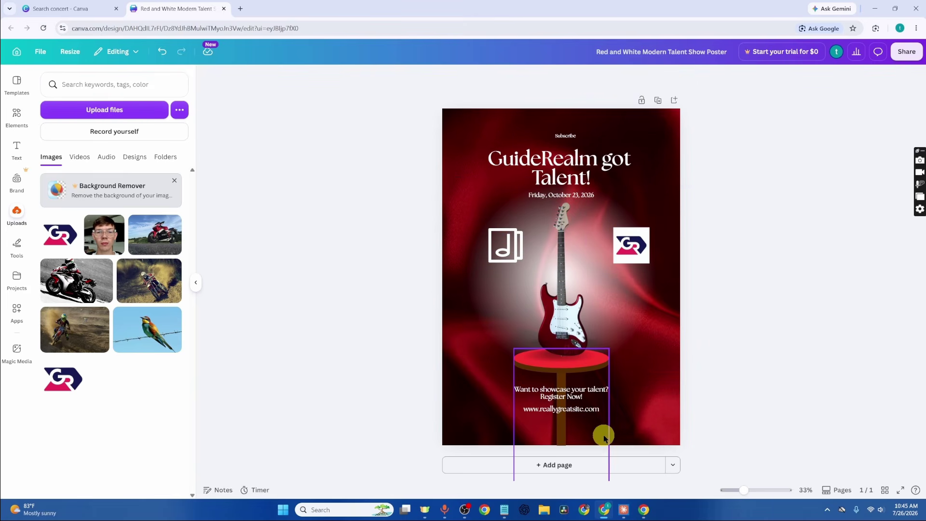
{"action": "double_click", "coordinate": [590, 410]}
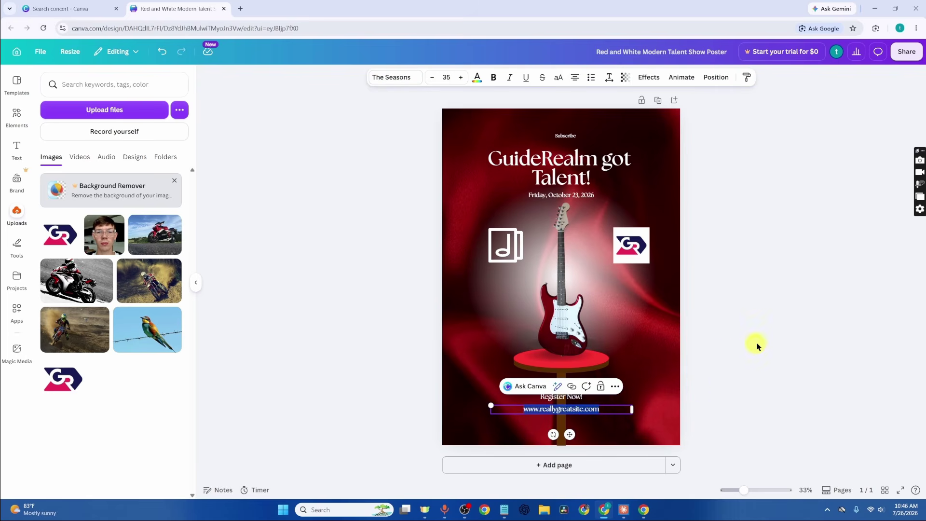
{"action": "type", "text": "https://www.youtube.com/@GuideRealmVideos"}
{"action": "left_click_drag", "start_coordinate": [634, 420], "coordinate": [643, 426]}
Enlarge the "Subscribe" text to about size 79 and move it into the poster's bottom-right corner.
{"action": "left_click", "coordinate": [560, 135]}
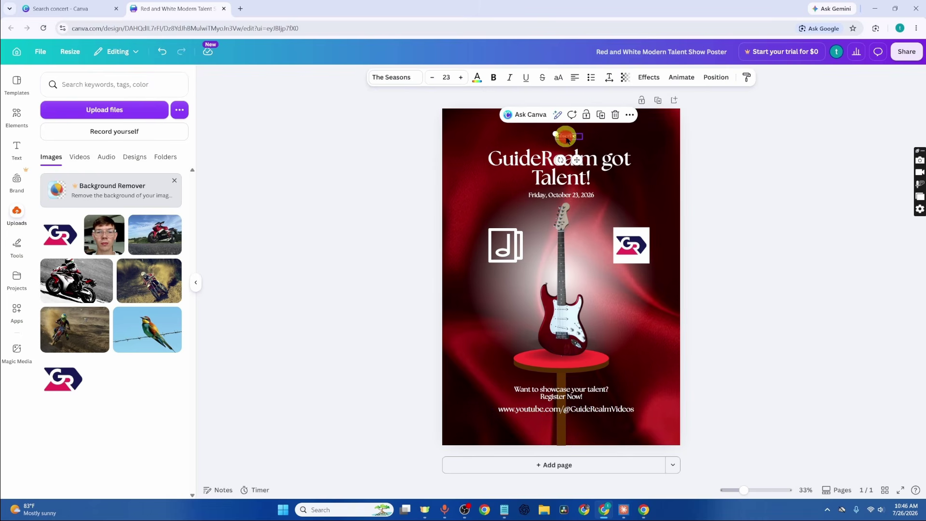
{"action": "left_click_drag", "start_coordinate": [556, 134], "coordinate": [651, 429]}
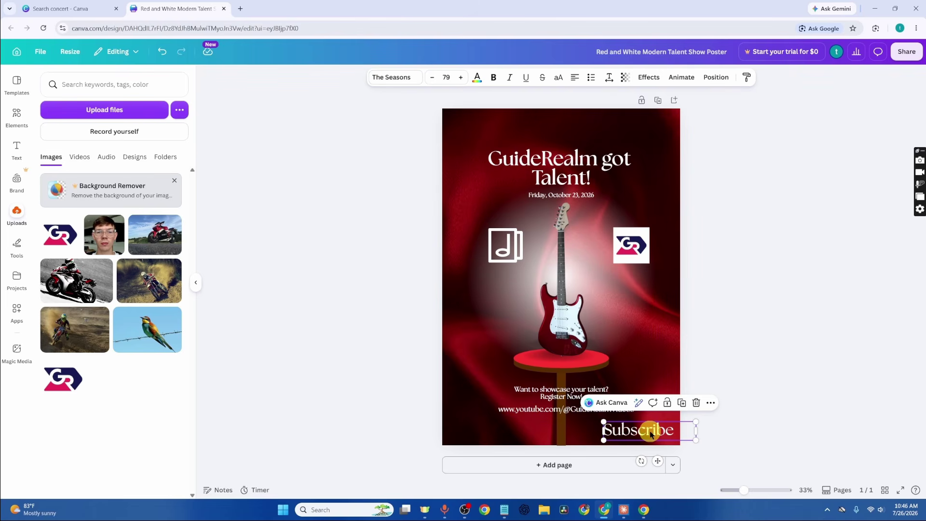
{"action": "left_click", "coordinate": [778, 324]}
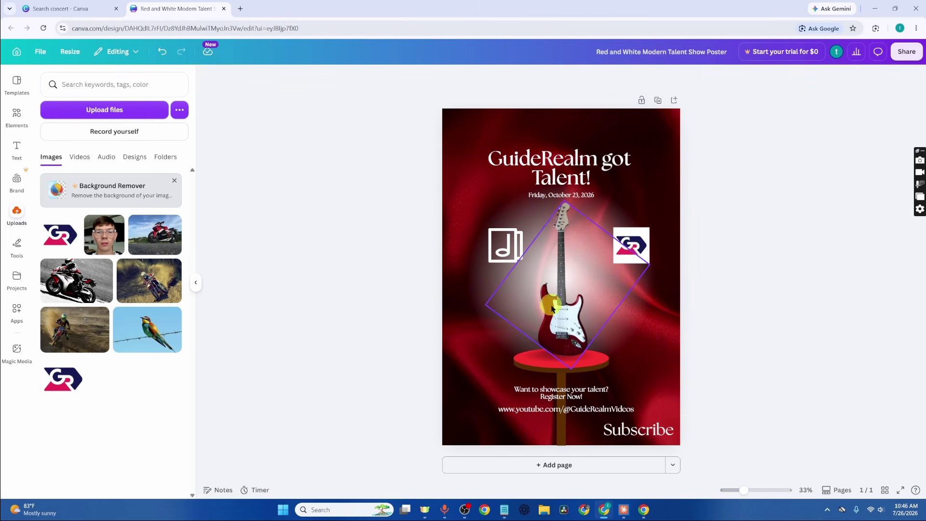
{"action": "left_click", "coordinate": [573, 309]}
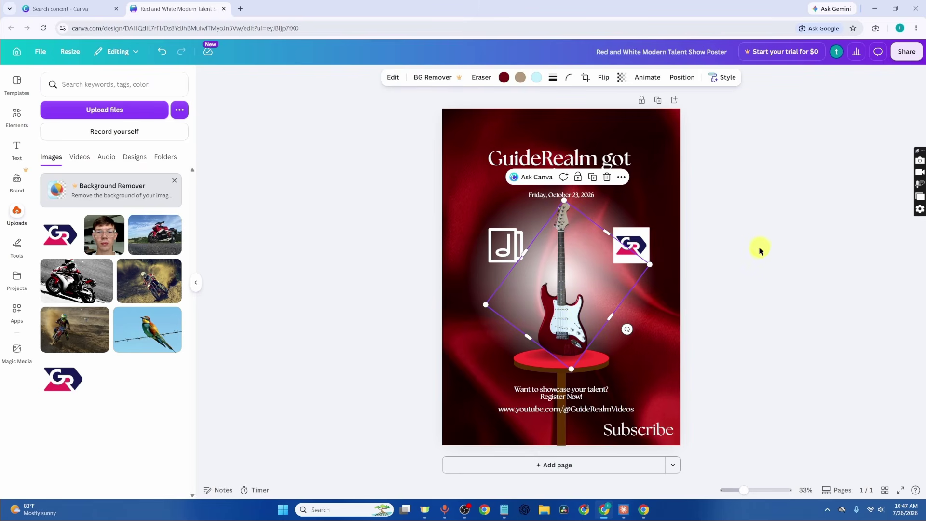
{"action": "key", "text": "Delete"}
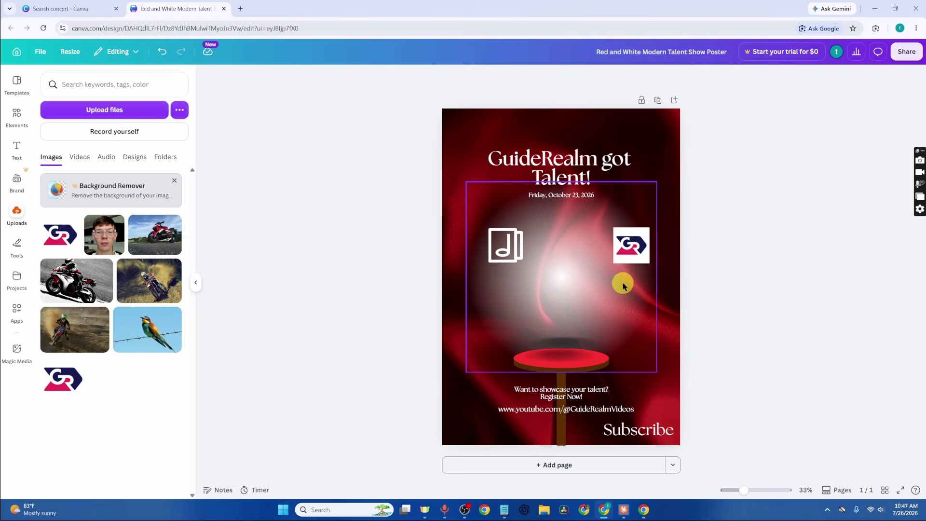
{"action": "key", "text": "ctrl+z"}
Replace the guitar with the uploaded portrait photo, shrunk and placed so that it stands on the red tabletop.
{"action": "left_click", "coordinate": [578, 307]}
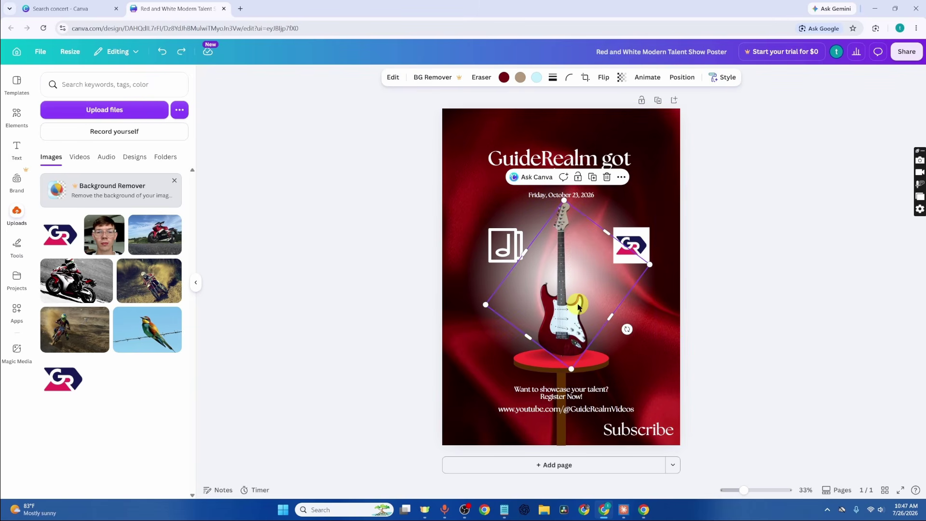
{"action": "key", "text": "Delete"}
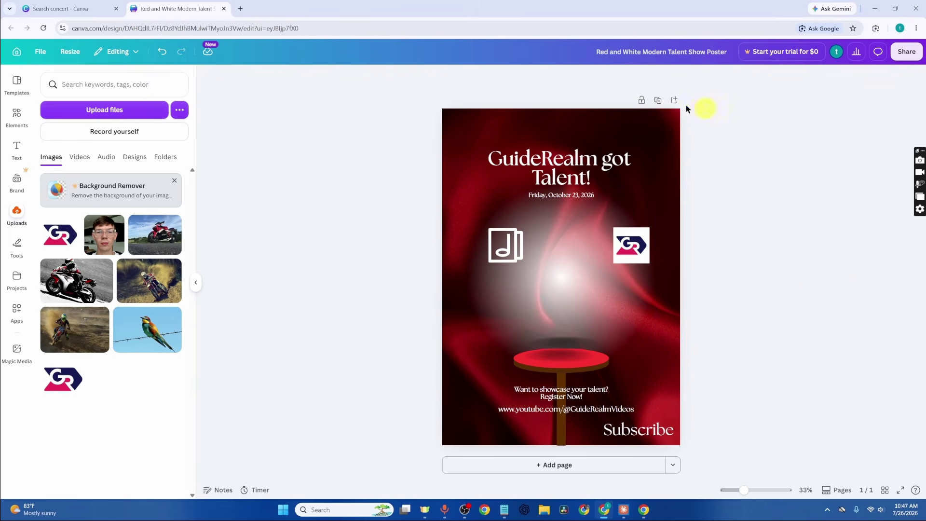
{"action": "left_click", "coordinate": [104, 234]}
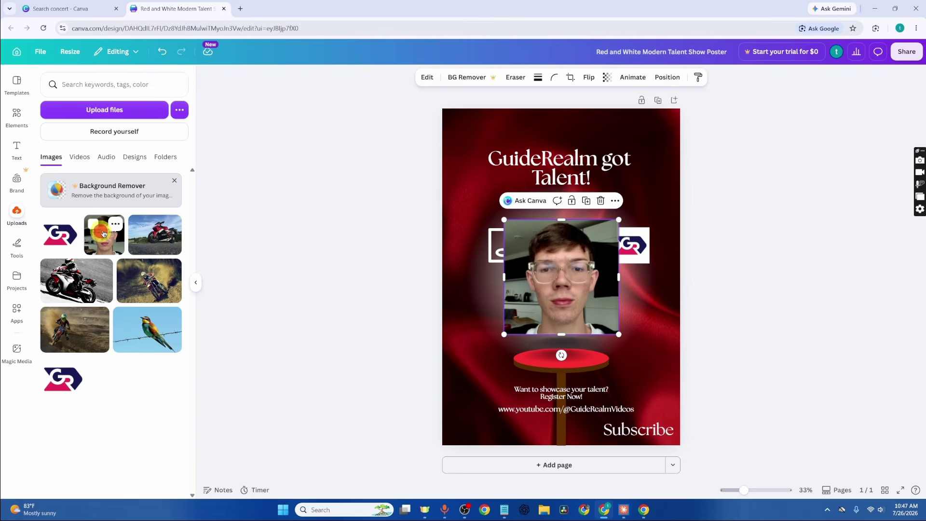
{"action": "left_click_drag", "start_coordinate": [605, 303], "coordinate": [570, 285]}
{"action": "left_click_drag", "start_coordinate": [543, 258], "coordinate": [569, 320]}
{"action": "left_click", "coordinate": [764, 283]}
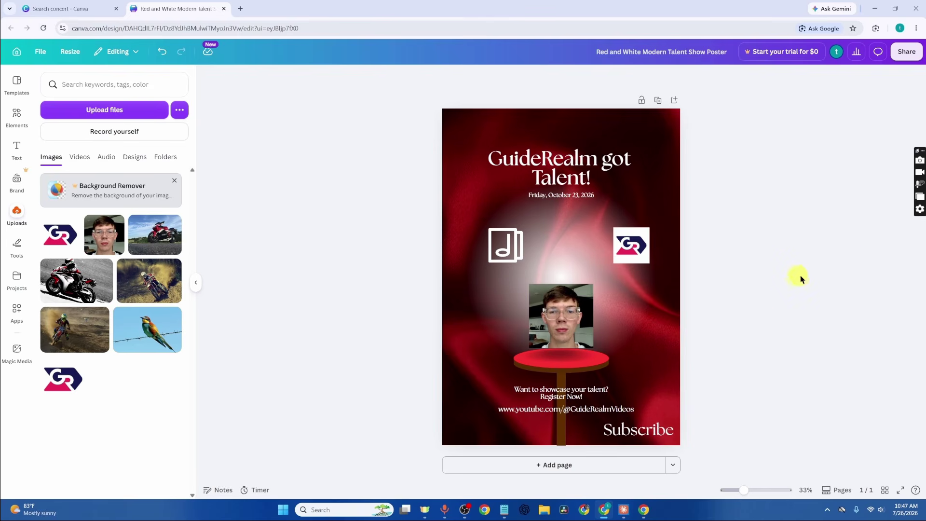
Crop the portrait photo on the red table narrower by trimming the background on both sides of the head.
{"action": "left_click", "coordinate": [579, 314]}
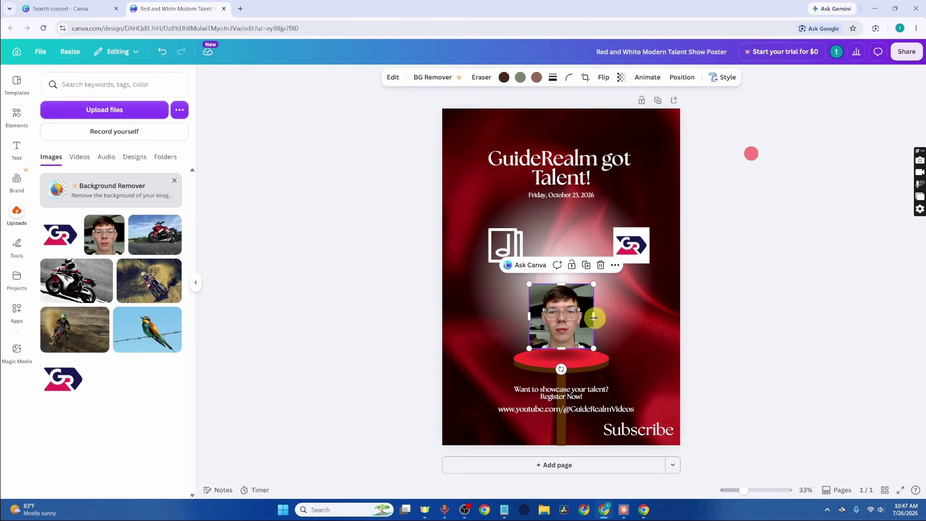
{"action": "left_click", "coordinate": [585, 78]}
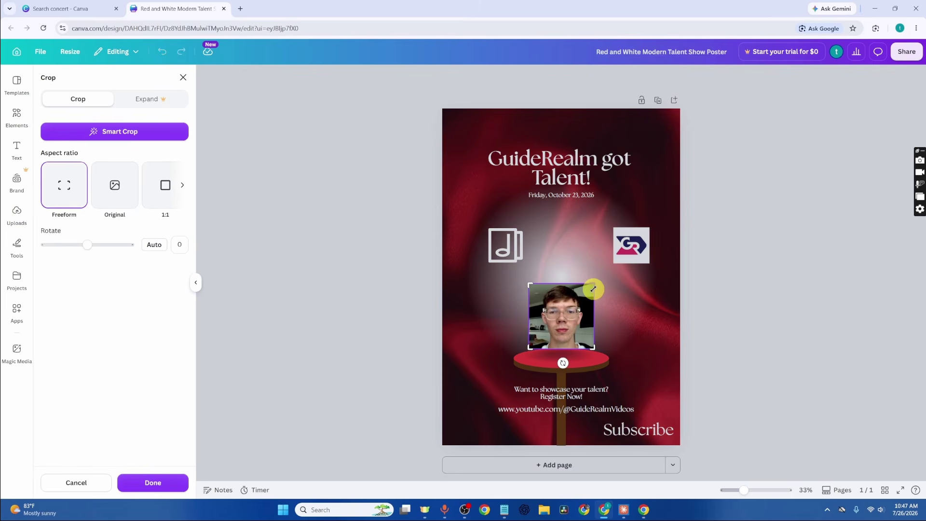
{"action": "left_click_drag", "start_coordinate": [593, 285], "coordinate": [586, 285]}
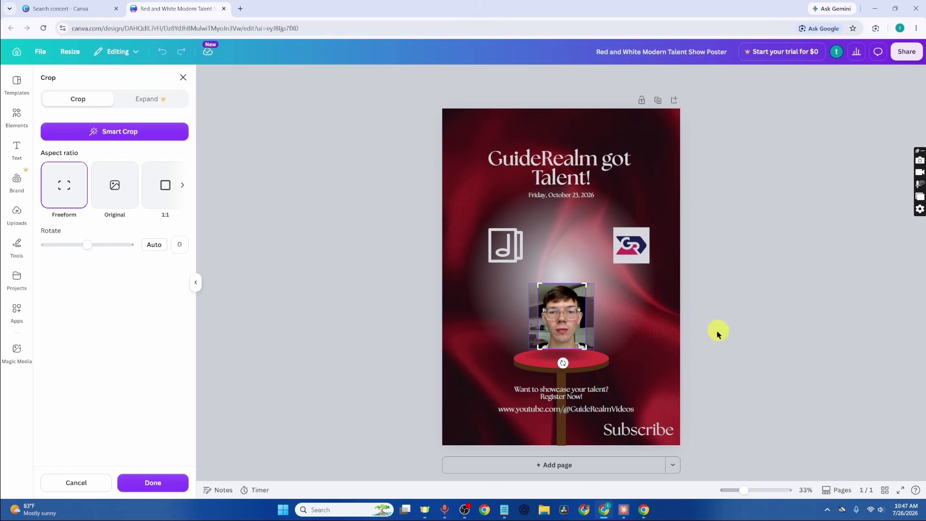
{"action": "left_click", "coordinate": [177, 477]}
{"action": "left_click", "coordinate": [821, 246]}
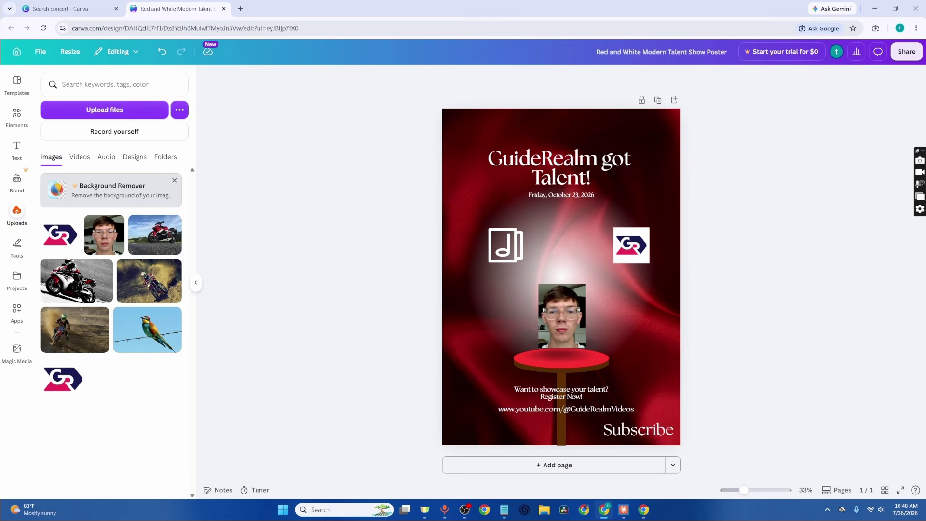
Enlarge the cropped portrait to about 11.4 by 17.4, center it above the tabletop and shift the music-note icon slightly left.
{"action": "left_click", "coordinate": [540, 285]}
{"action": "left_click_drag", "start_coordinate": [538, 284], "coordinate": [531, 242]}
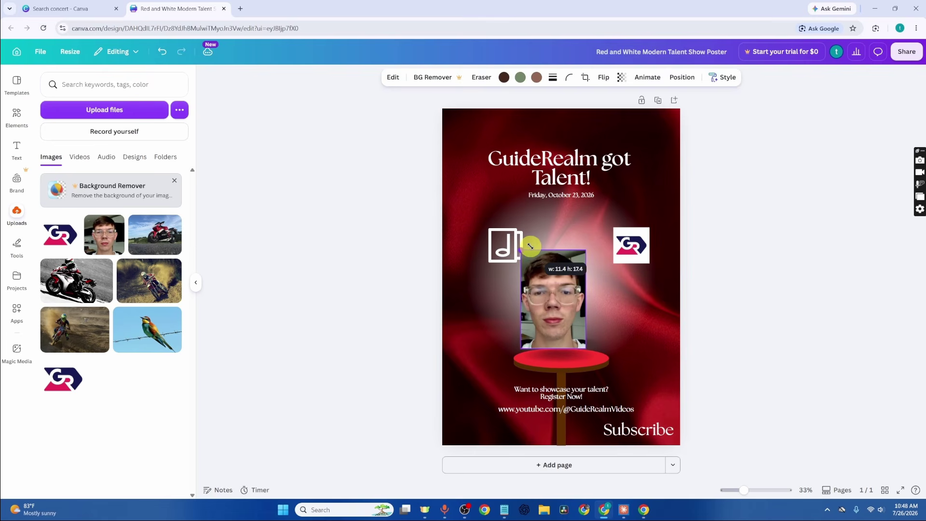
{"action": "left_click", "coordinate": [867, 375]}
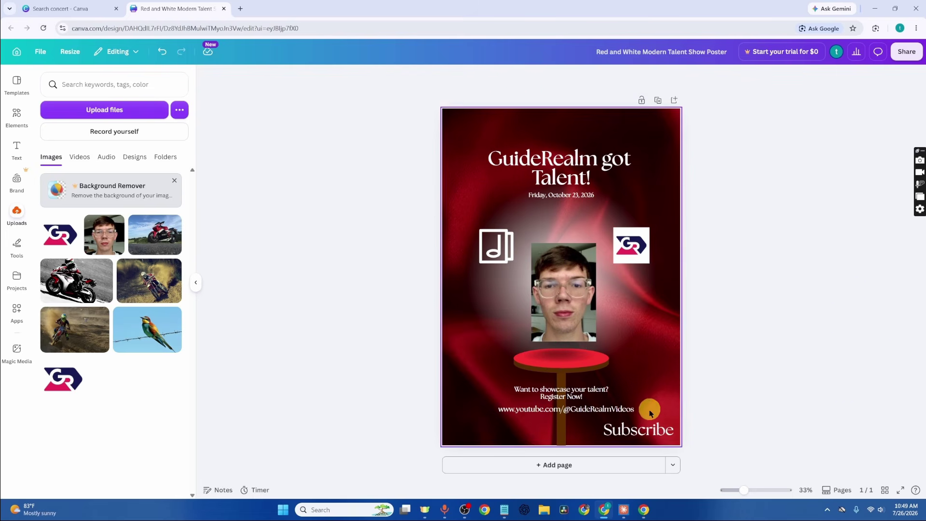
Change the "Subscribe" text's font to Brittany and nudge the text further into the poster's bottom-right corner.
{"action": "double_click", "coordinate": [652, 434]}
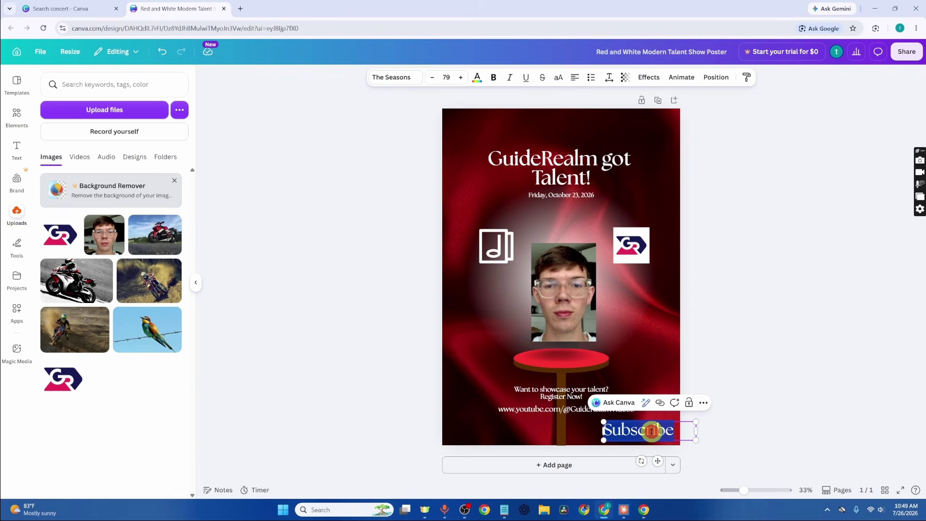
{"action": "left_click", "coordinate": [399, 78]}
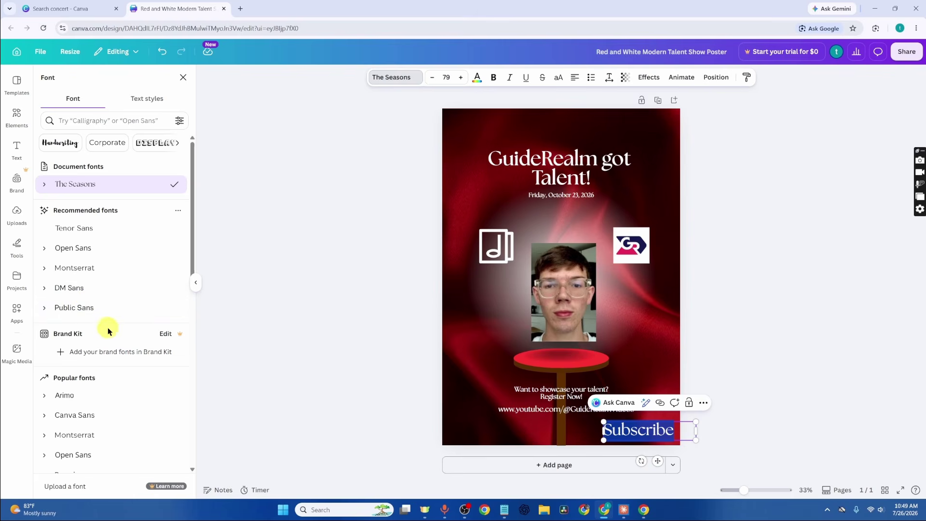
{"action": "scroll", "coordinate": [153, 354], "scroll_direction": "down", "scroll_amount": 5}
{"action": "scroll", "coordinate": [152, 355], "scroll_direction": "down", "scroll_amount": 2}
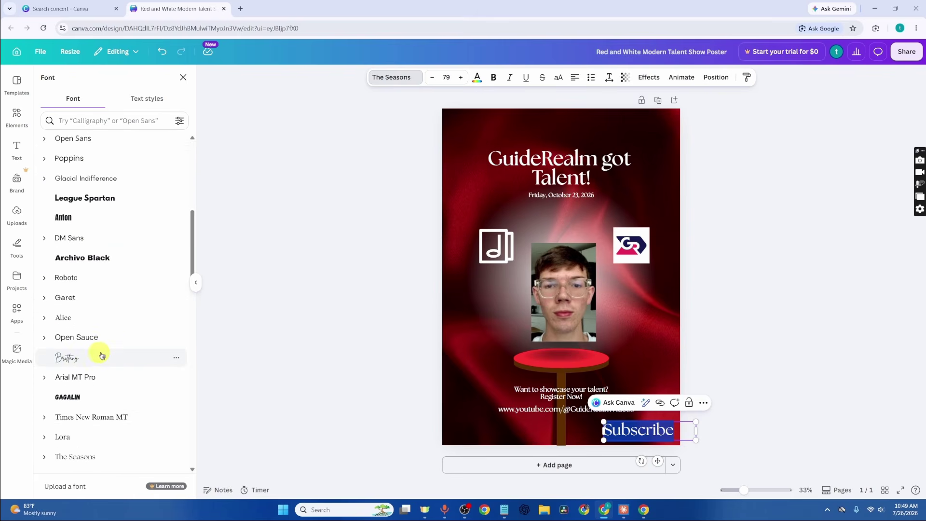
{"action": "left_click", "coordinate": [88, 356]}
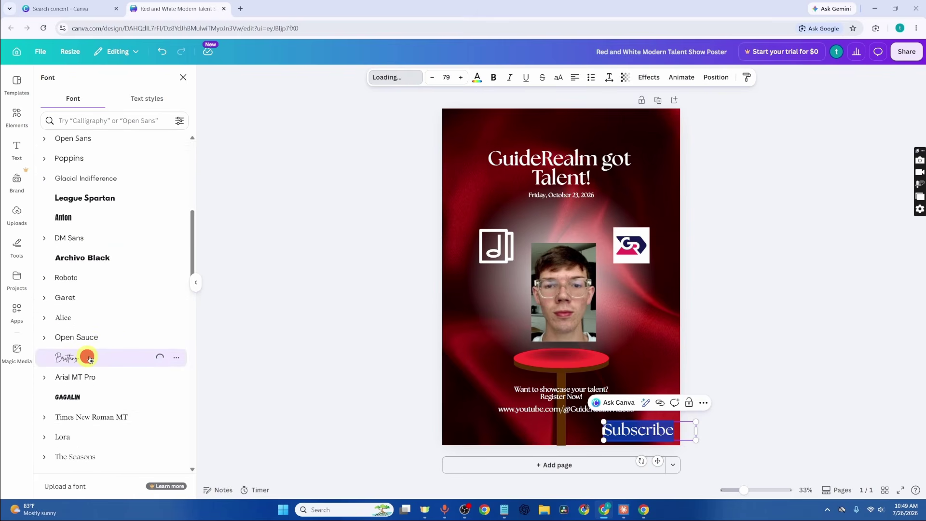
{"action": "left_click", "coordinate": [817, 356]}
{"action": "left_click", "coordinate": [760, 355]}
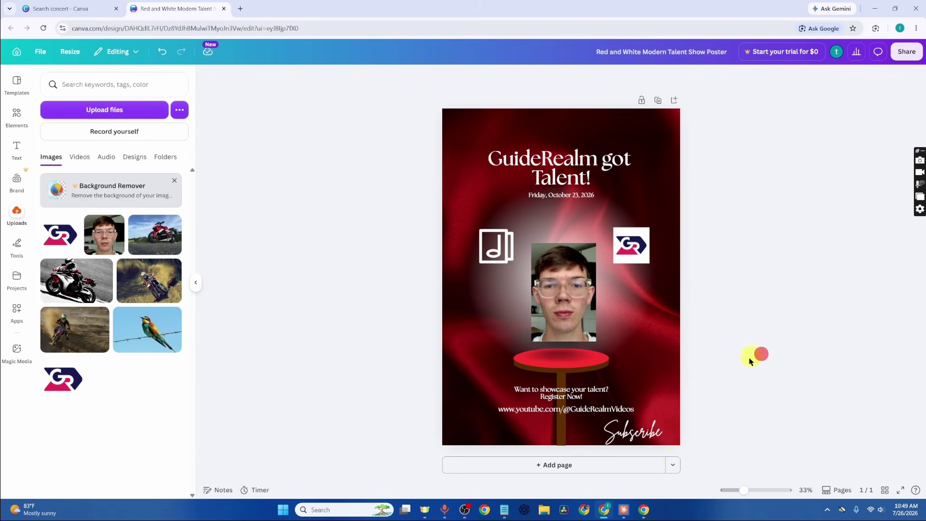
{"action": "left_click", "coordinate": [641, 440]}
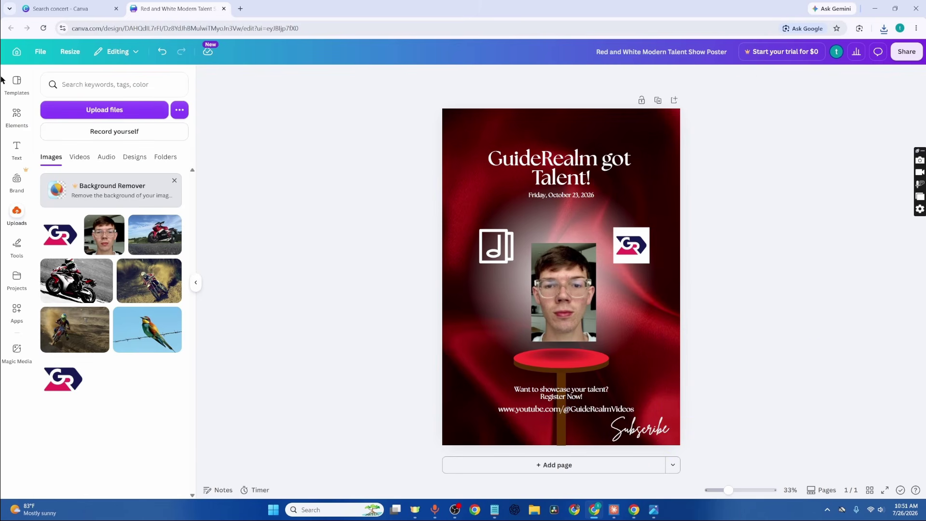
Search the elements for "cat" and place the first 3D cat on the poster, left of the red table.
{"action": "left_click", "coordinate": [17, 116]}
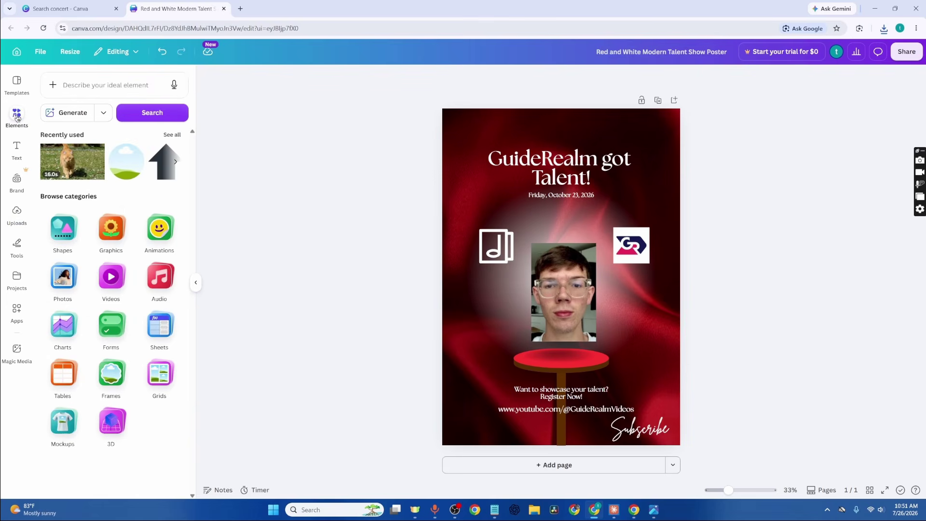
{"action": "left_click", "coordinate": [102, 87]}
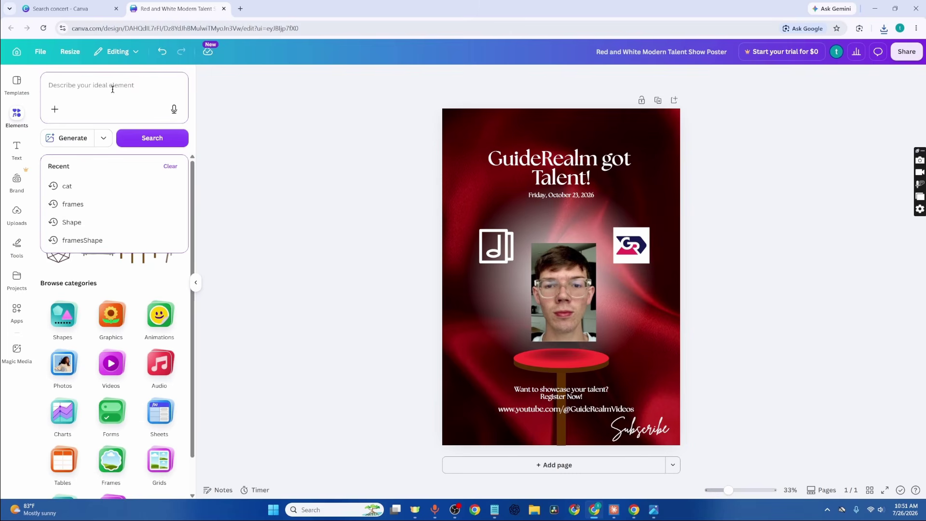
{"action": "left_click", "coordinate": [68, 186]}
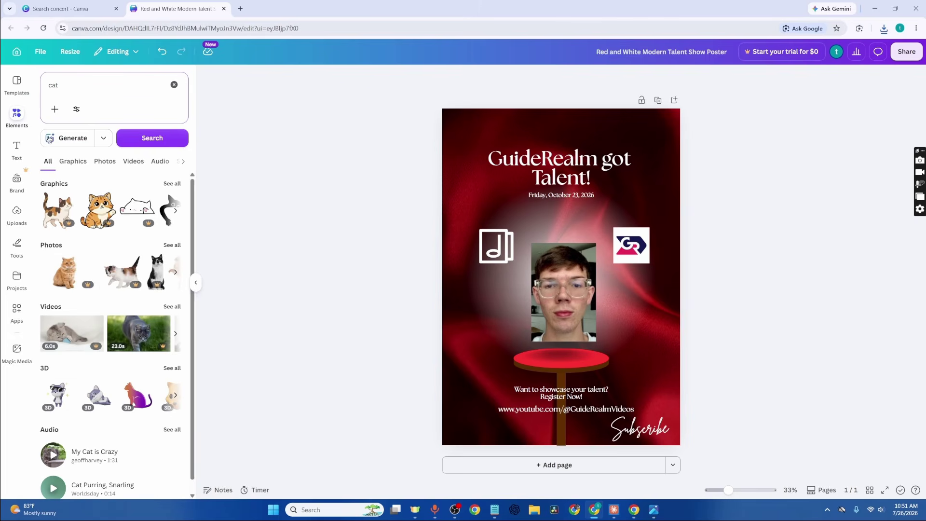
{"action": "scroll", "coordinate": [101, 318], "scroll_direction": "down", "scroll_amount": 1}
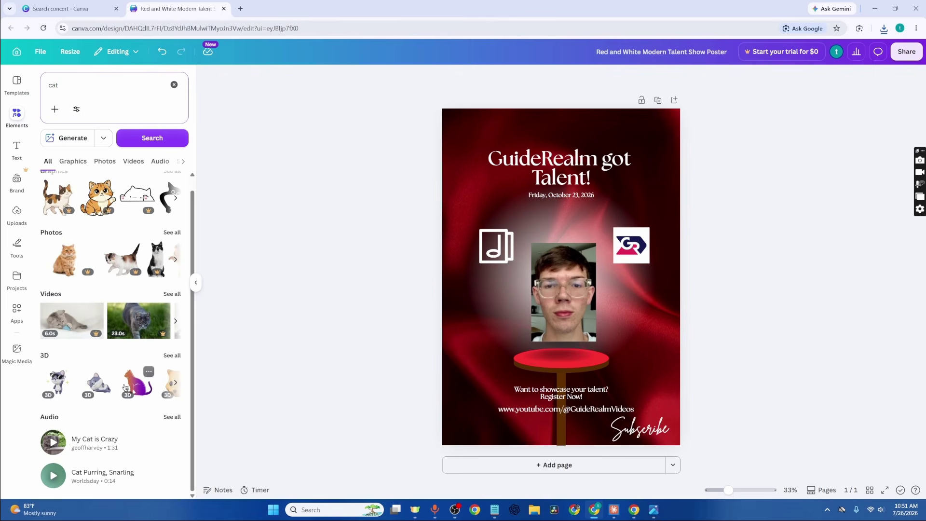
{"action": "left_click_drag", "start_coordinate": [56, 387], "coordinate": [476, 352]}
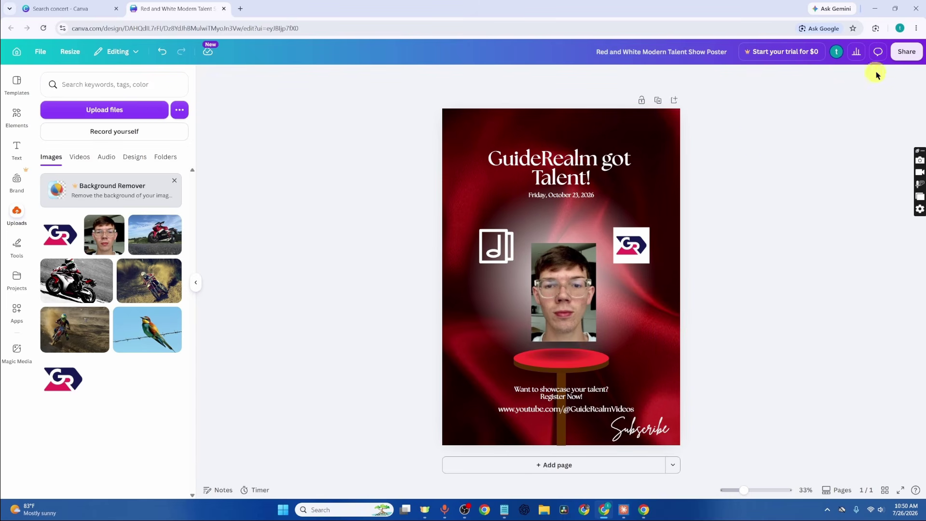
Download the poster as a PNG file at size 1.
{"action": "left_click", "coordinate": [910, 58]}
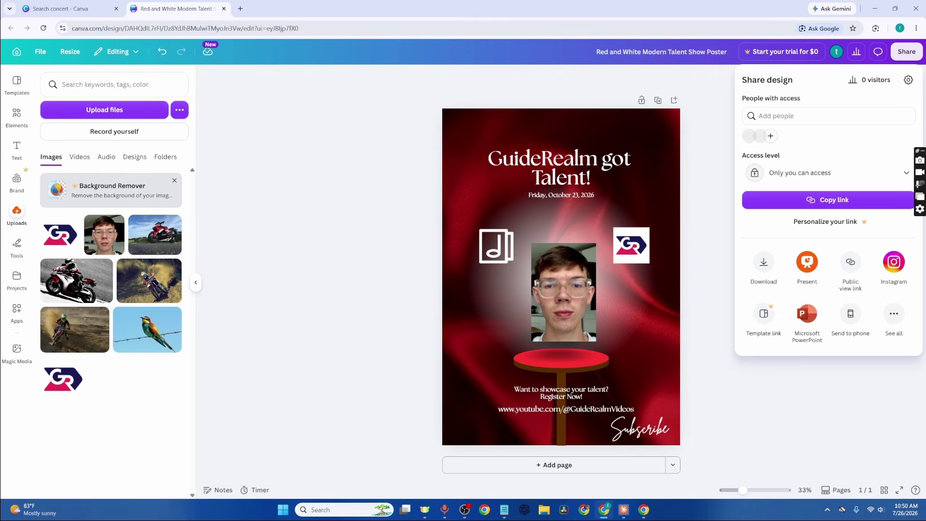
{"action": "left_click", "coordinate": [763, 262]}
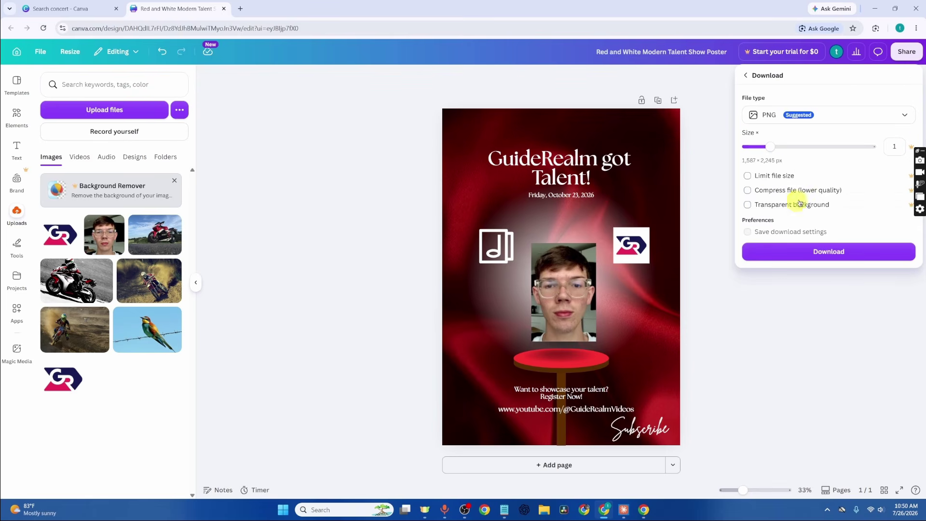
{"action": "left_click", "coordinate": [878, 124]}
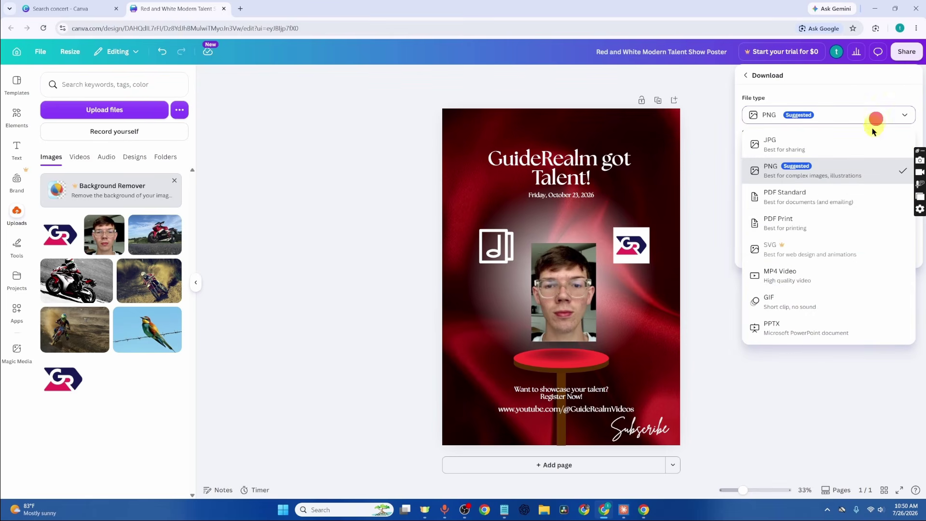
{"action": "left_click", "coordinate": [851, 177]}
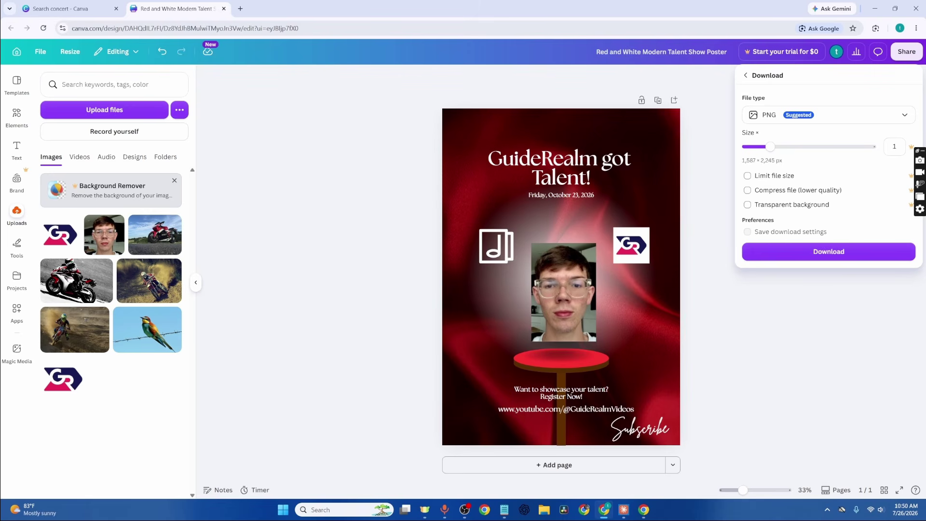
{"action": "left_click", "coordinate": [861, 252]}
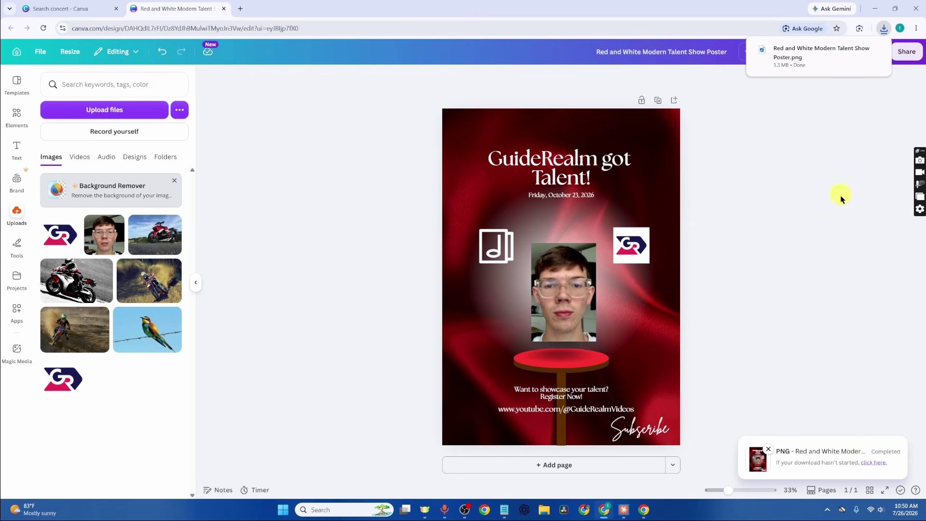
Open the downloaded poster PNG in the image viewer and inspect it up close and as a whole.
{"action": "left_click", "coordinate": [826, 52]}
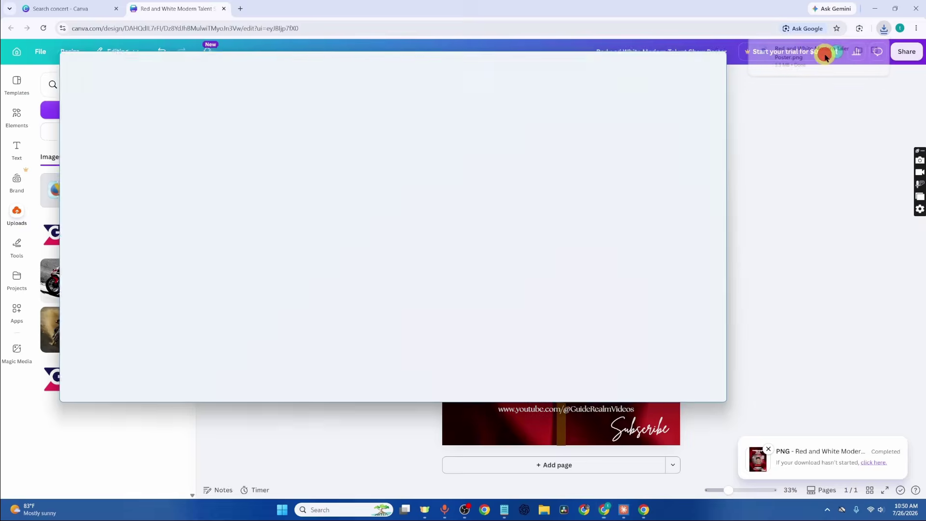
{"action": "left_click", "coordinate": [706, 56]}
{"action": "scroll", "coordinate": [414, 270], "scroll_direction": "up", "scroll_amount": 4}
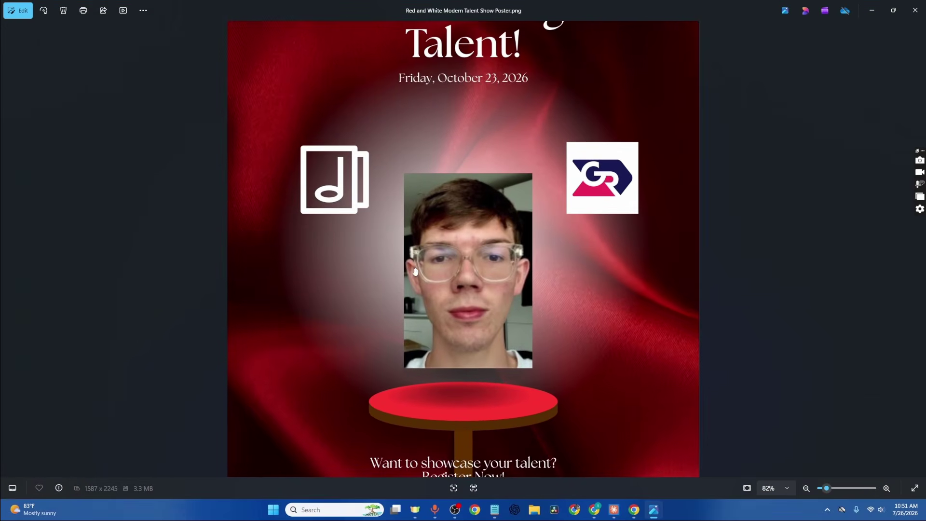
{"action": "scroll", "coordinate": [415, 272], "scroll_direction": "down", "scroll_amount": 3}
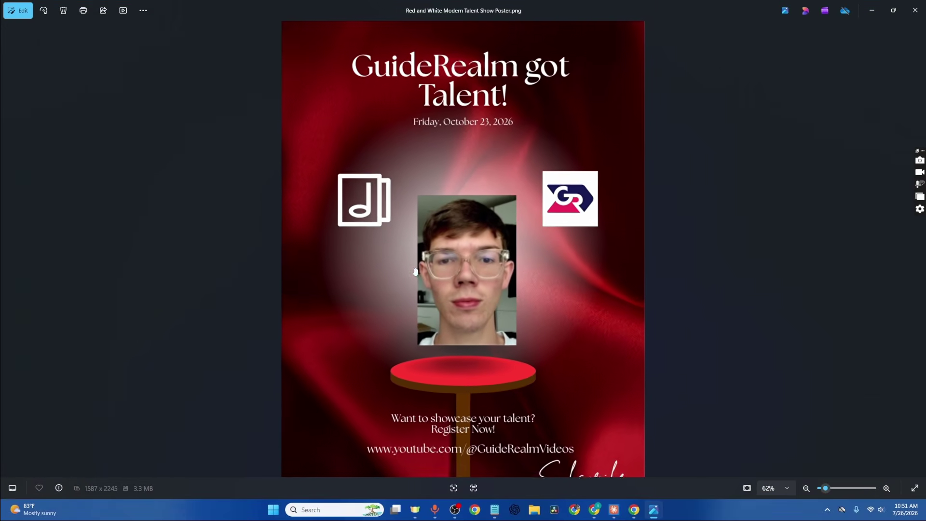
{"action": "scroll", "coordinate": [416, 272], "scroll_direction": "down", "scroll_amount": 1}
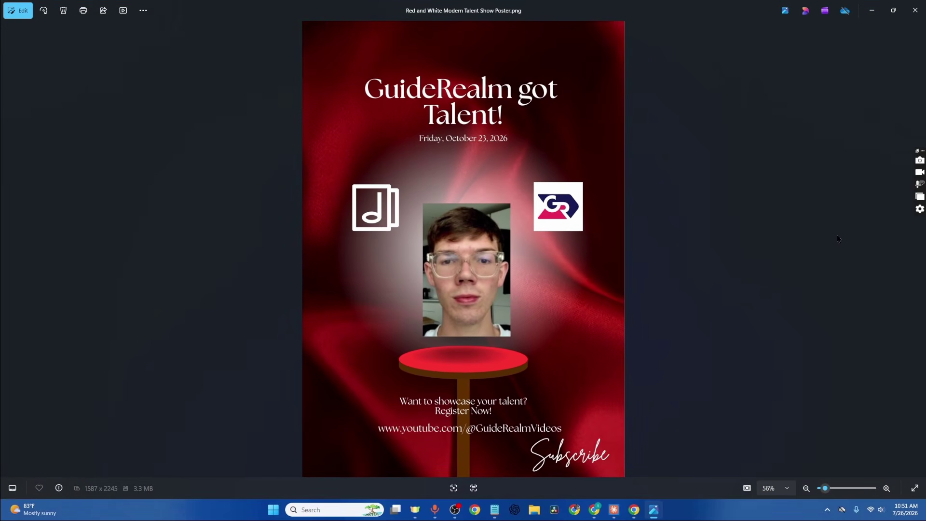